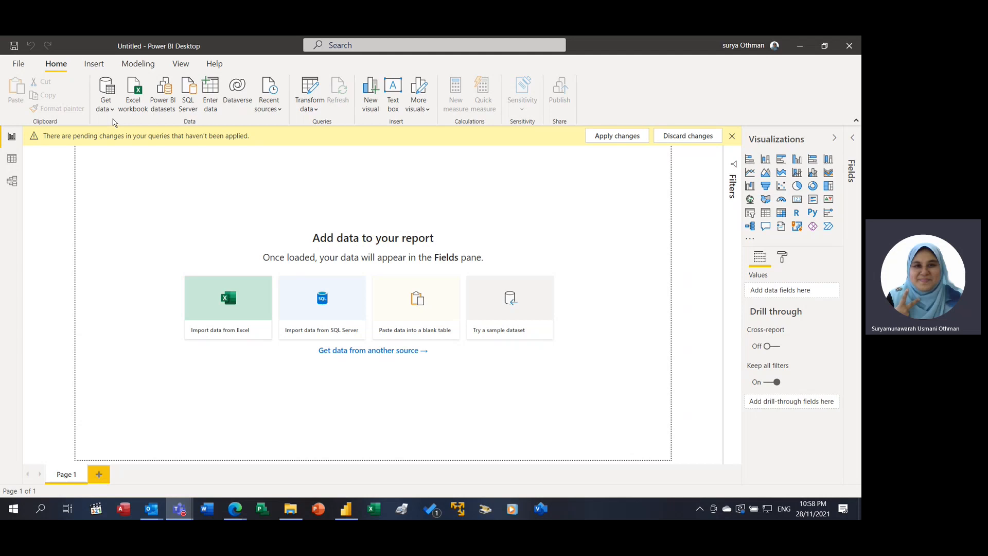
Step: Open the Transactions folder inside the AW folder on the desktop in File Explorer and copy its path
{"action": "left_click", "coordinate": [801, 49]}
{"action": "double_click", "coordinate": [320, 208]}
{"action": "left_click", "coordinate": [197, 175]}
{"action": "double_click", "coordinate": [197, 175]}
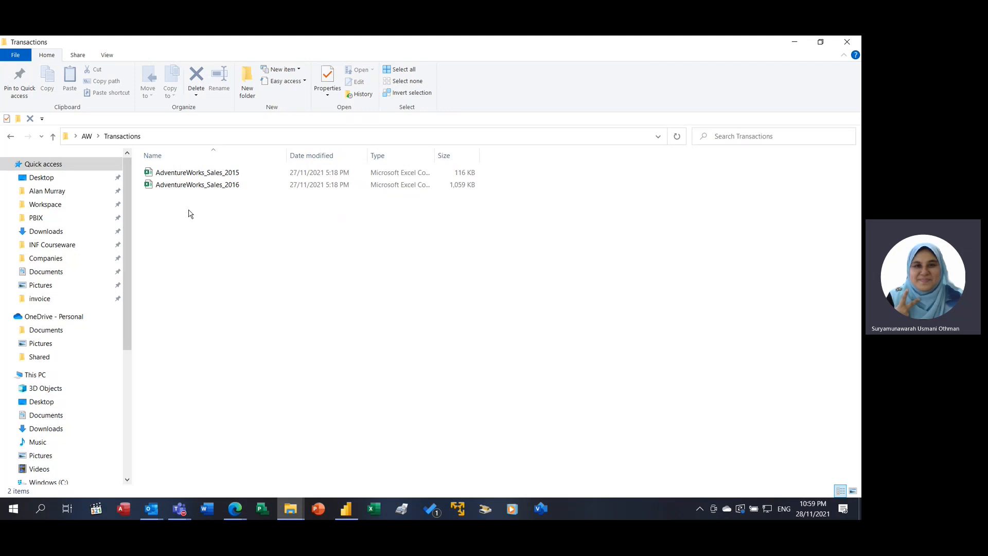
{"action": "left_click", "coordinate": [159, 139]}
{"action": "key", "text": "ctrl+c"}
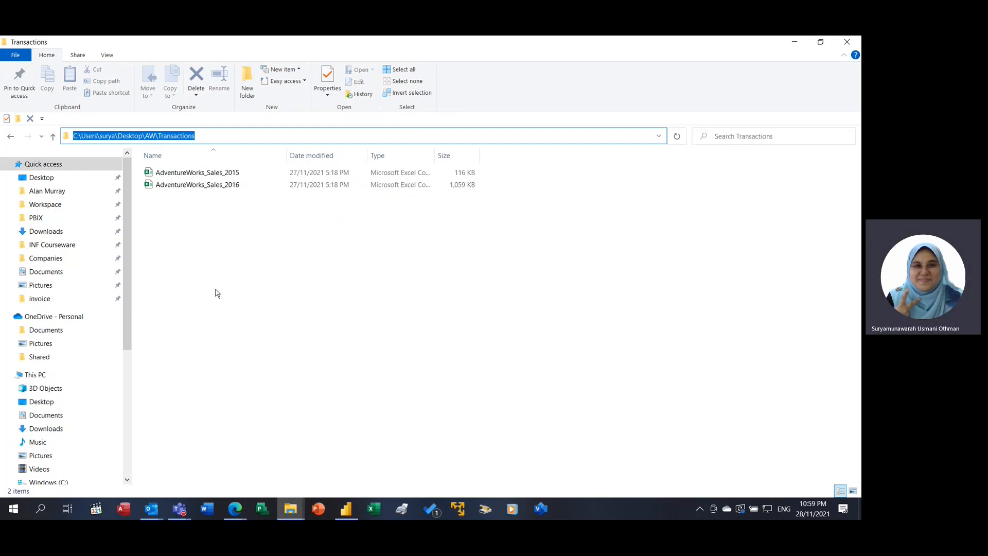
Step: Switch to Power BI Desktop and connect to a Folder data source using the copied AW\Transactions path
{"action": "left_click", "coordinate": [350, 511]}
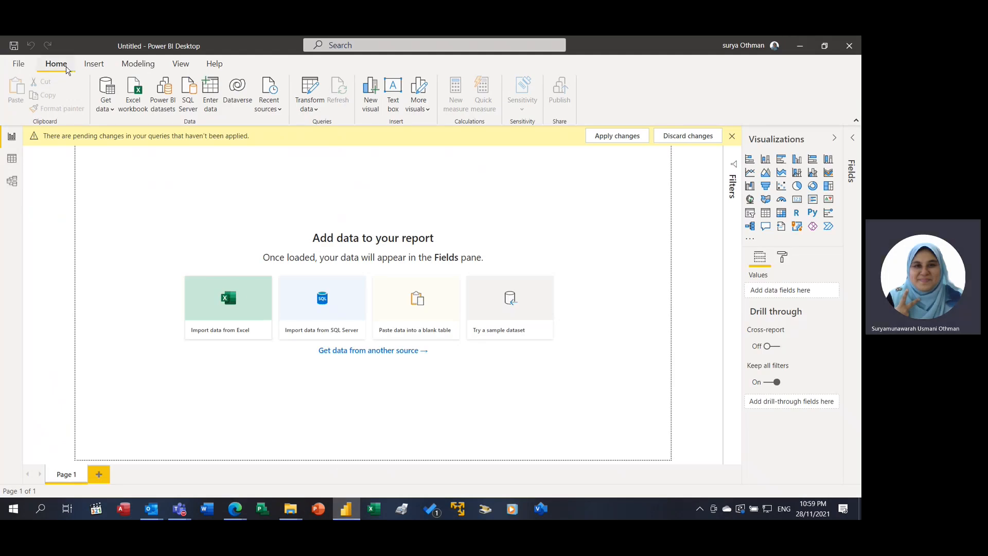
{"action": "left_click", "coordinate": [101, 106]}
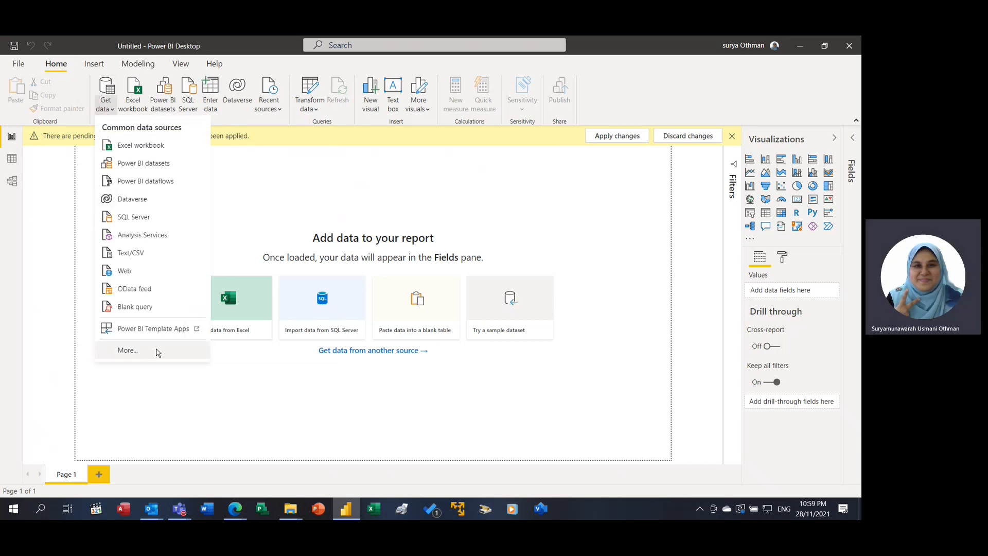
{"action": "left_click", "coordinate": [128, 350]}
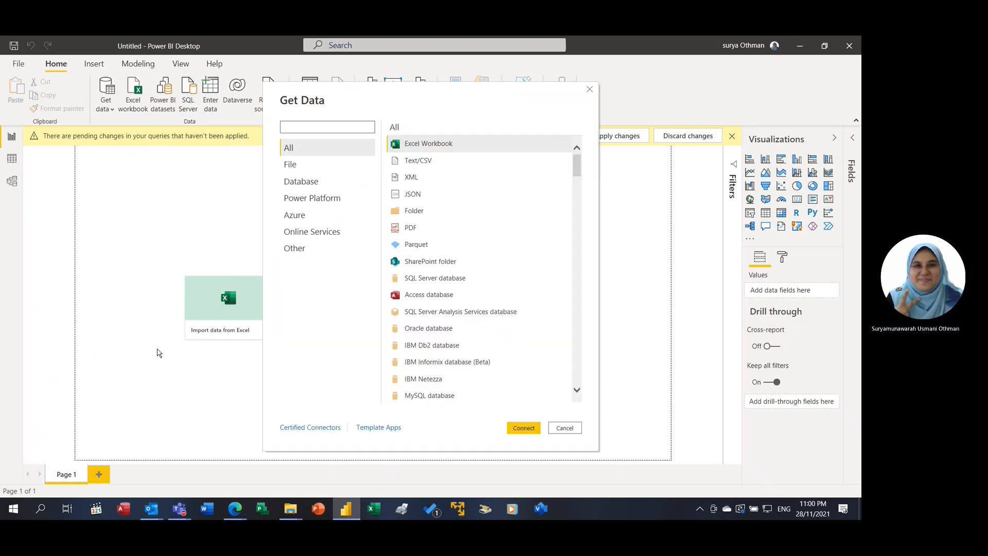
{"action": "left_click", "coordinate": [410, 214]}
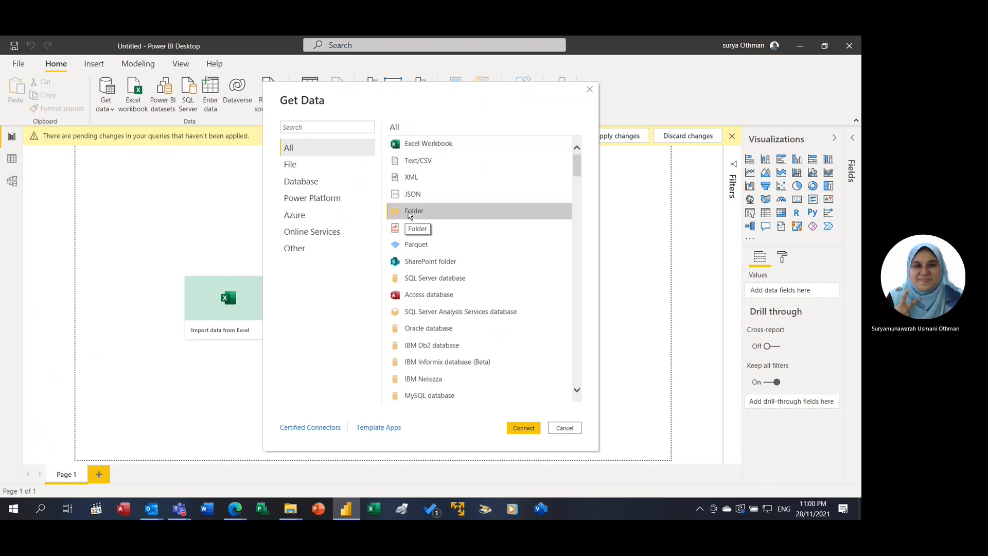
{"action": "left_click", "coordinate": [522, 429]}
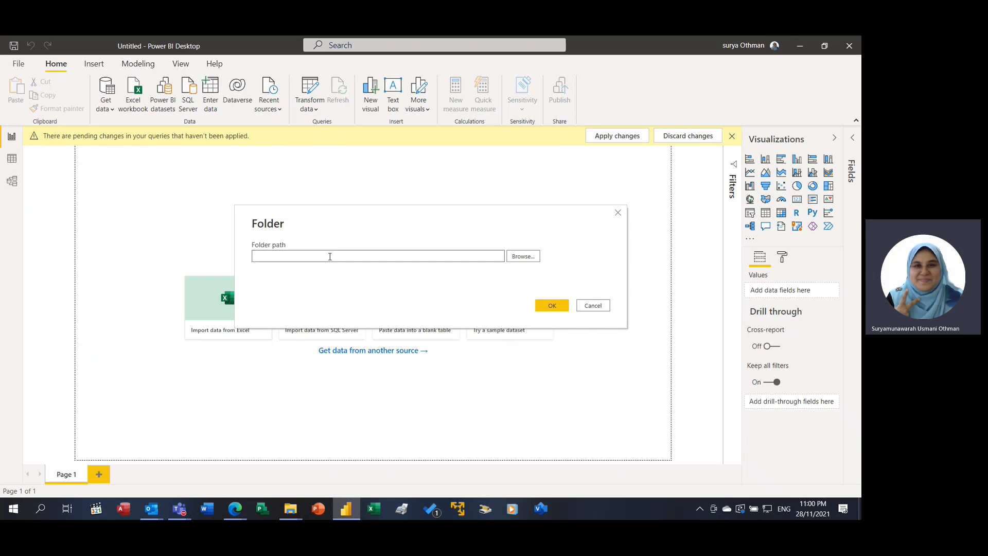
{"action": "key", "text": "ctrl+v"}
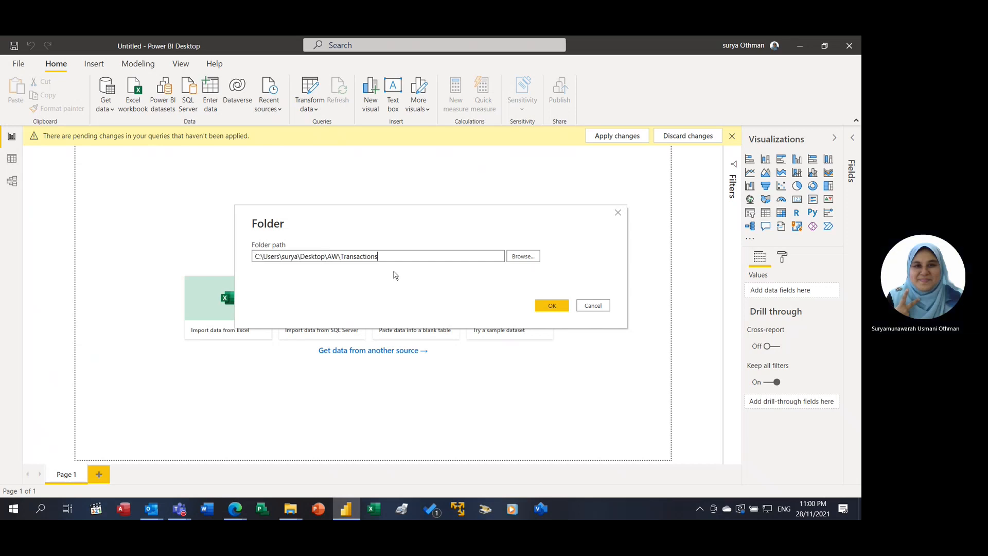
{"action": "left_click", "coordinate": [550, 306]}
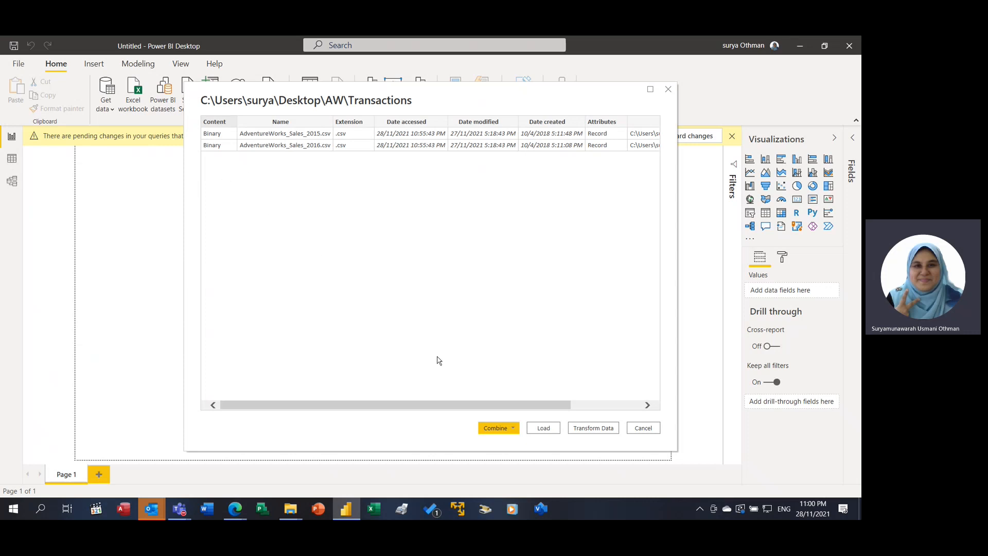
Step: Combine the folder's CSV files, using the first file as the sample and comma as the delimiter
{"action": "left_click", "coordinate": [513, 432]}
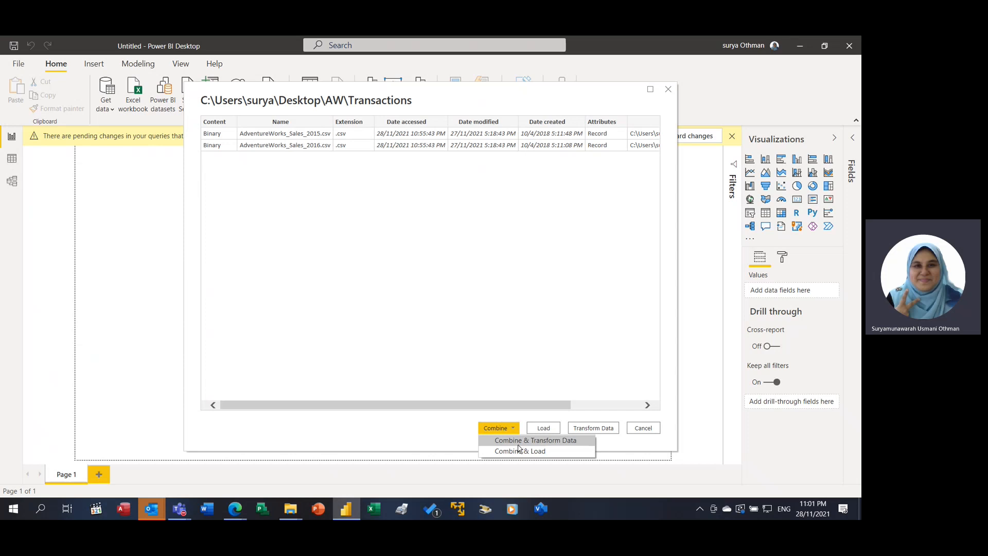
{"action": "left_click", "coordinate": [519, 450]}
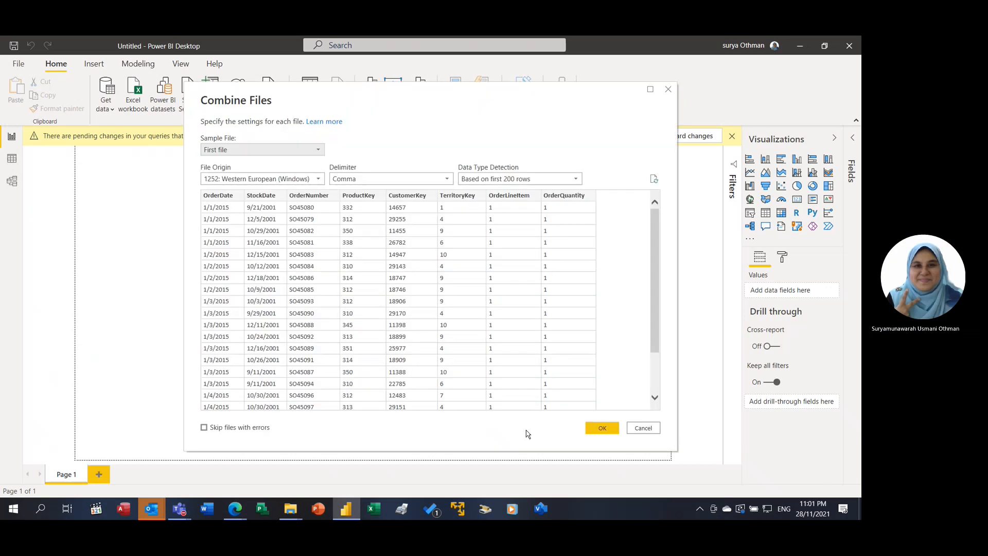
{"action": "left_click", "coordinate": [602, 428]}
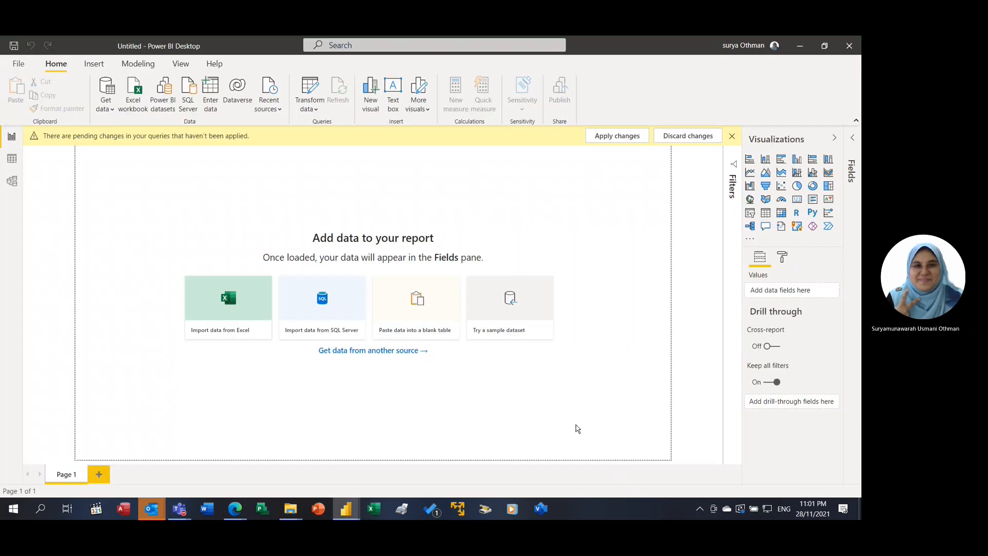
Step: Bring up the Power Query Editor and remove the Source.Name column from the Transactions query
{"action": "mouse_move", "coordinate": [361, 507]}
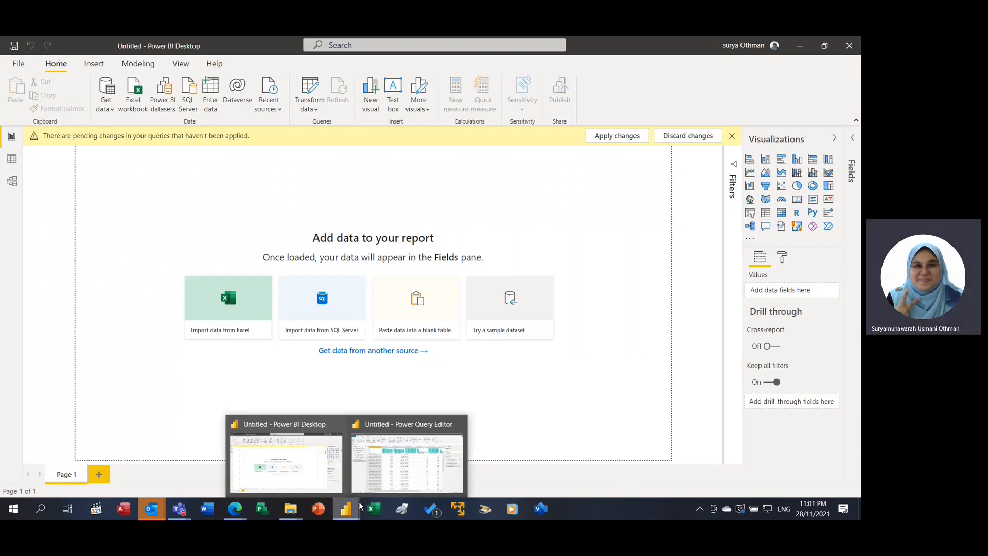
{"action": "left_click", "coordinate": [379, 443]}
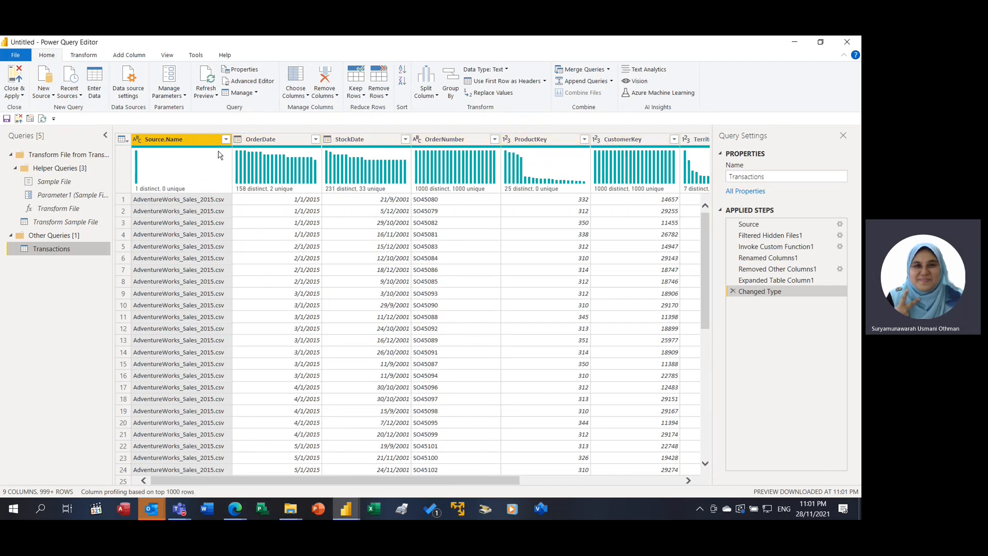
{"action": "right_click", "coordinate": [186, 141]}
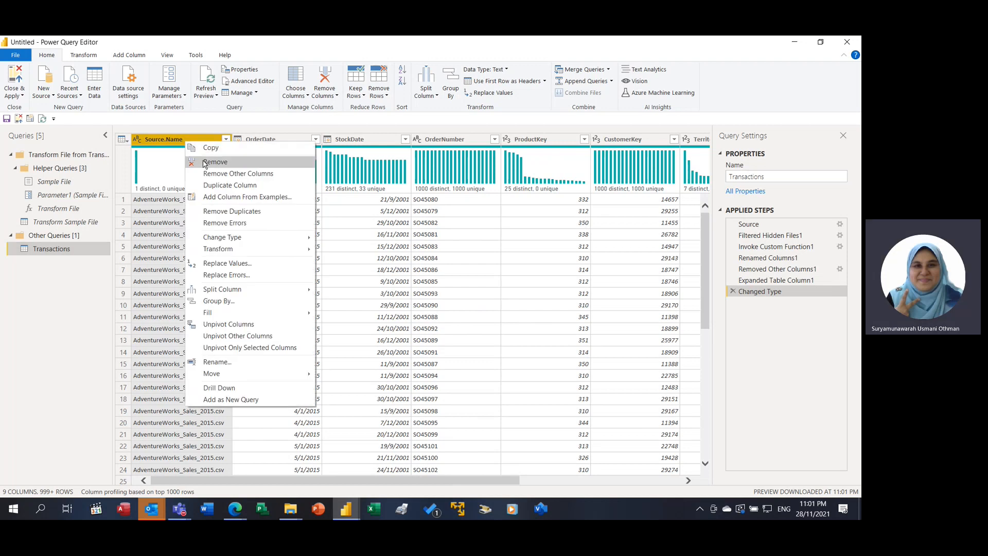
{"action": "left_click", "coordinate": [214, 163]}
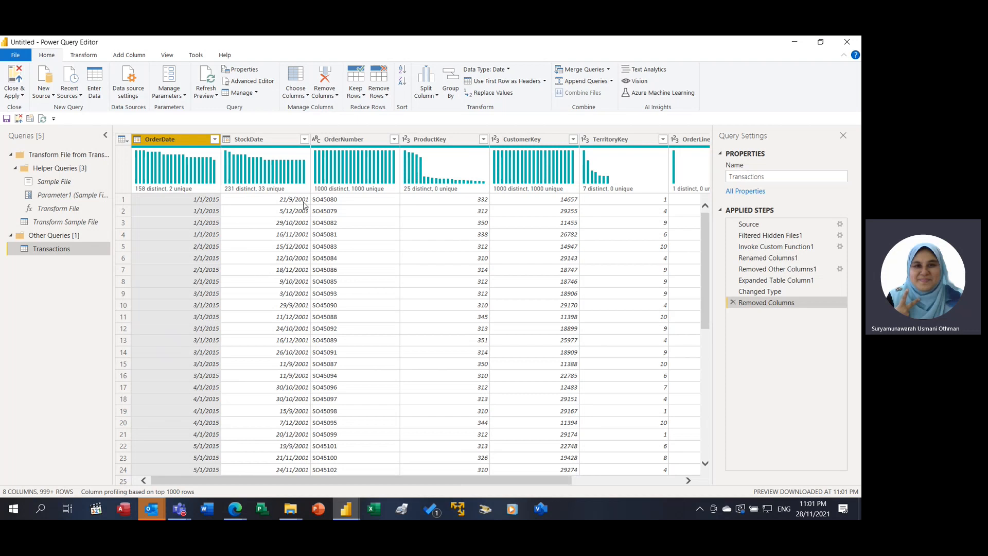
Step: Rename the Transactions query to fTransactions and apply the query changes to the report
{"action": "left_click", "coordinate": [730, 177]}
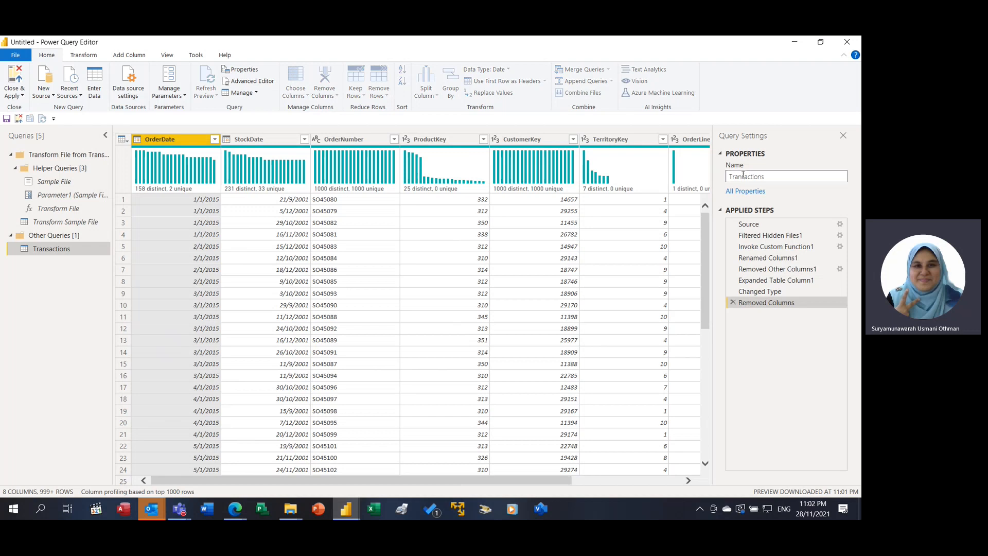
{"action": "type", "text": "f"}
{"action": "key", "text": "Return"}
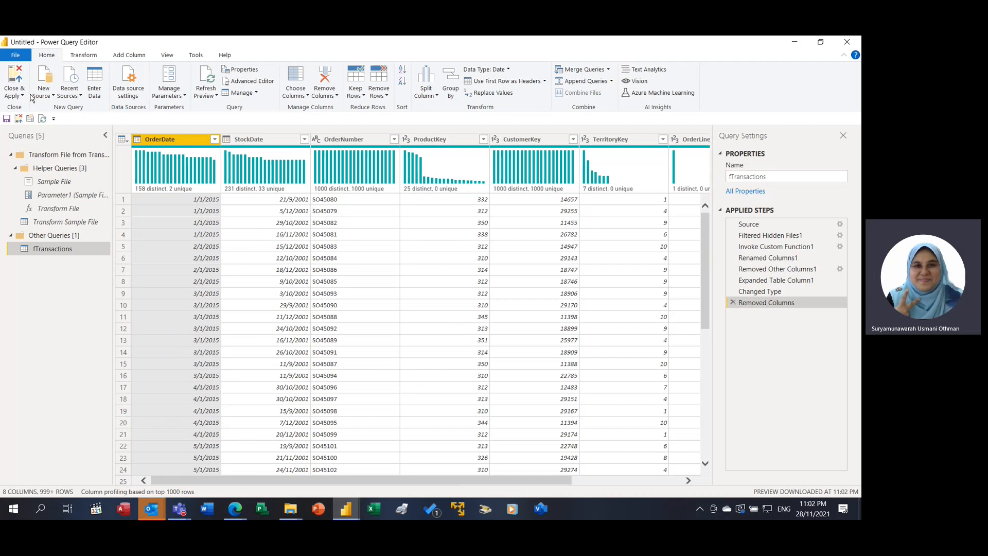
{"action": "left_click", "coordinate": [12, 75]}
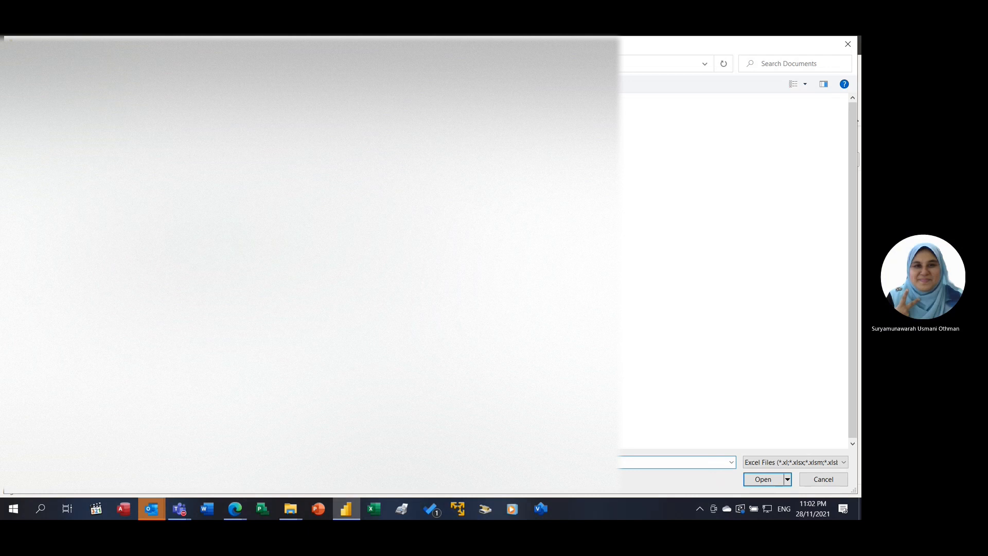
Step: Import the dCalendar table from the dCalendar.xlsx workbook and open it for transformation
{"action": "left_click", "coordinate": [57, 288]}
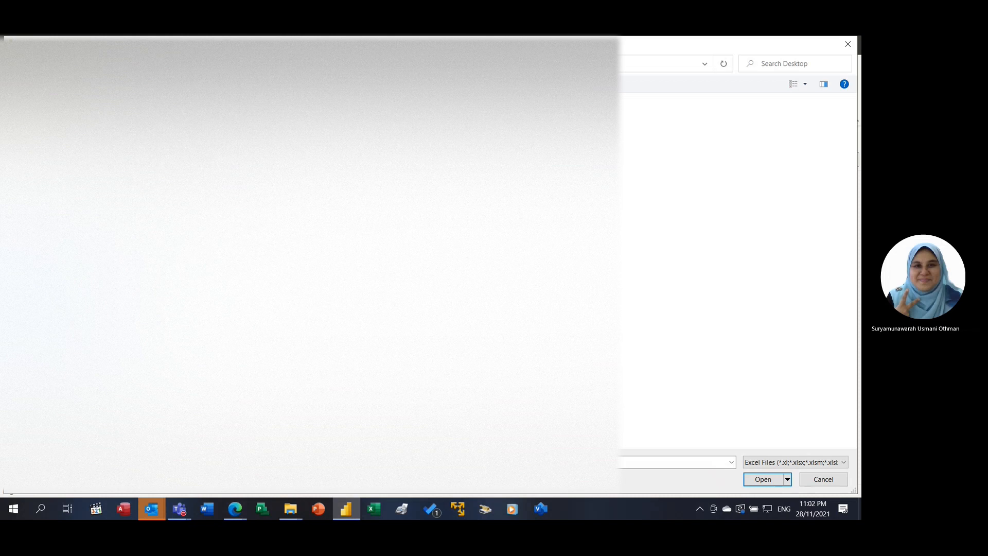
{"action": "double_click", "coordinate": [127, 130]}
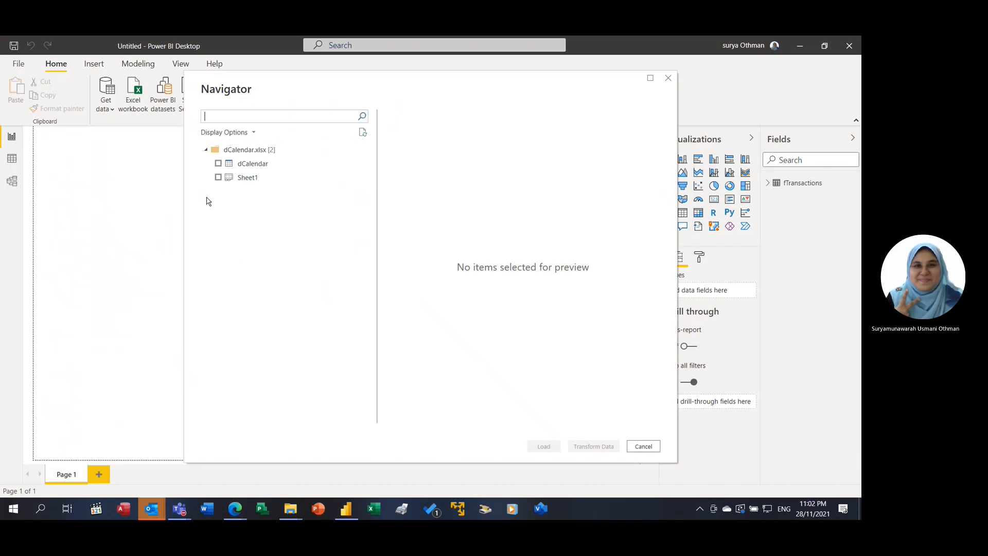
{"action": "left_click", "coordinate": [218, 163]}
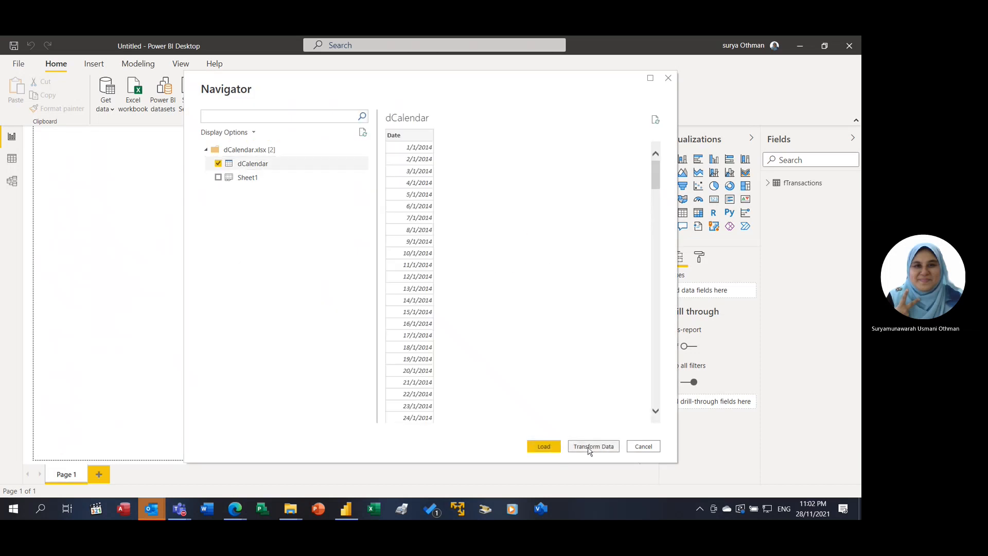
{"action": "left_click", "coordinate": [592, 447]}
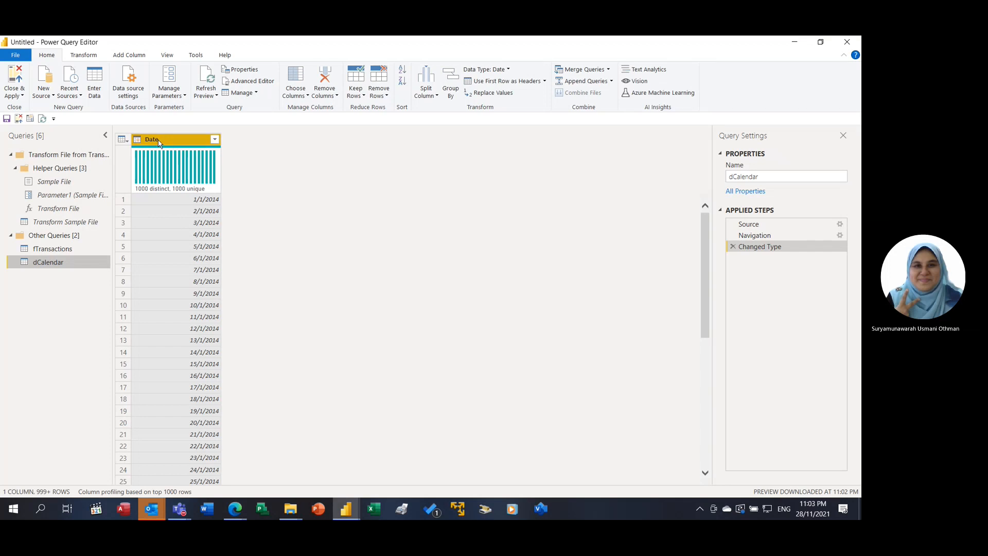
Step: Add a Year column derived from the Date column in dCalendar and apply the query changes
{"action": "left_click", "coordinate": [150, 60]}
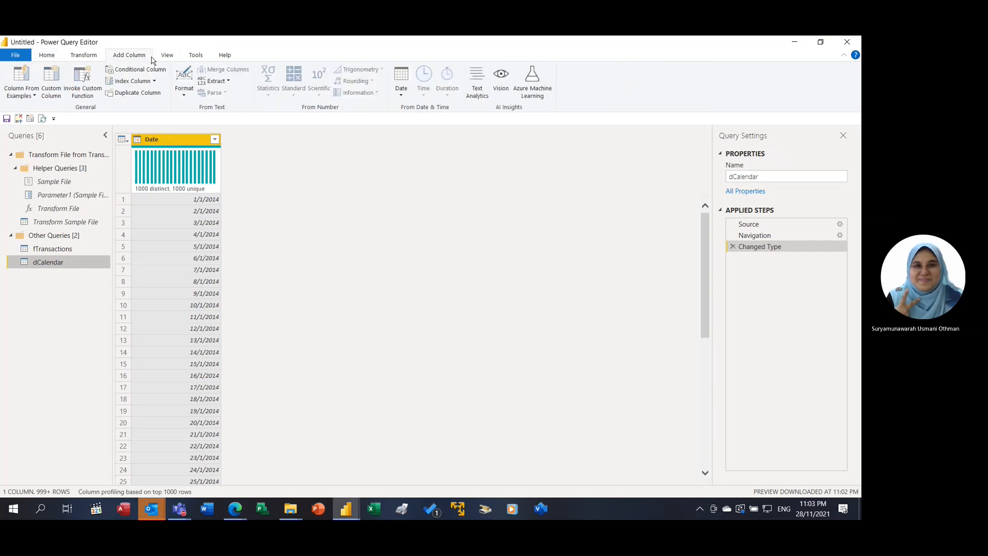
{"action": "left_click", "coordinate": [401, 82]}
{"action": "mouse_move", "coordinate": [425, 149]}
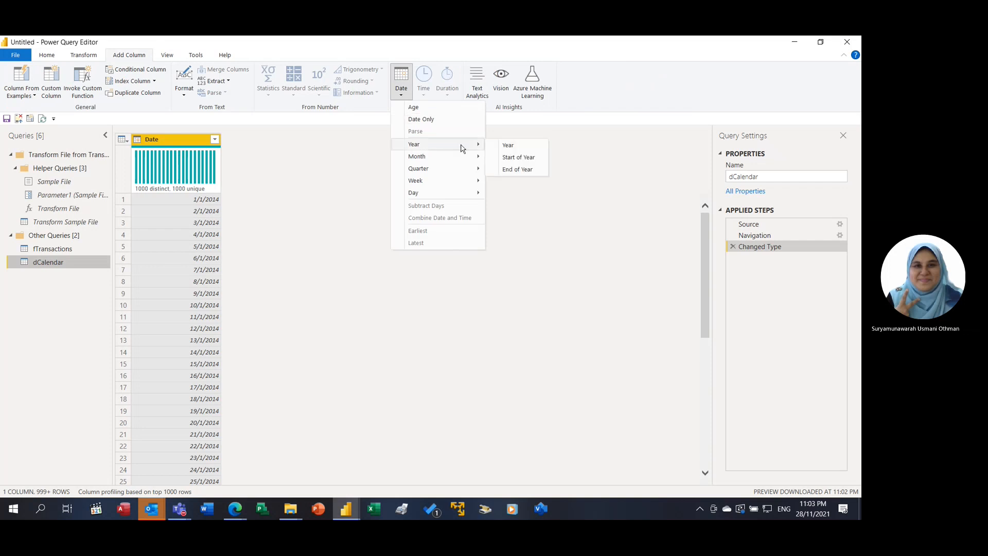
{"action": "left_click", "coordinate": [504, 146]}
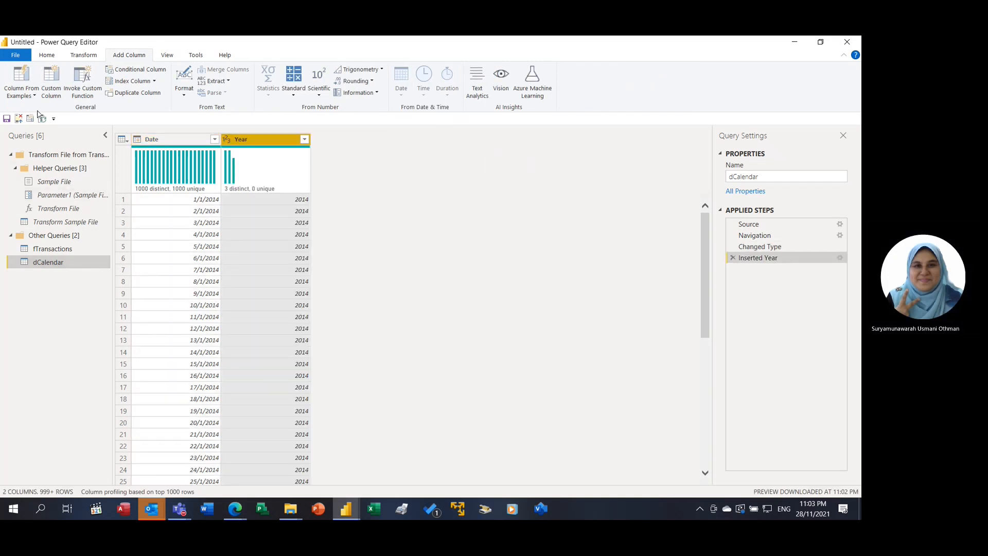
{"action": "left_click", "coordinate": [54, 56]}
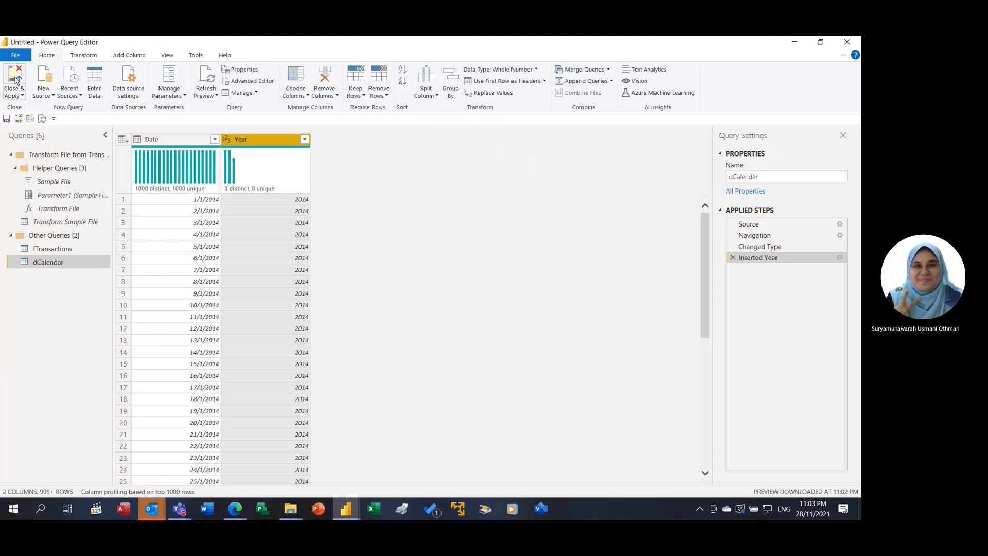
{"action": "left_click", "coordinate": [15, 82]}
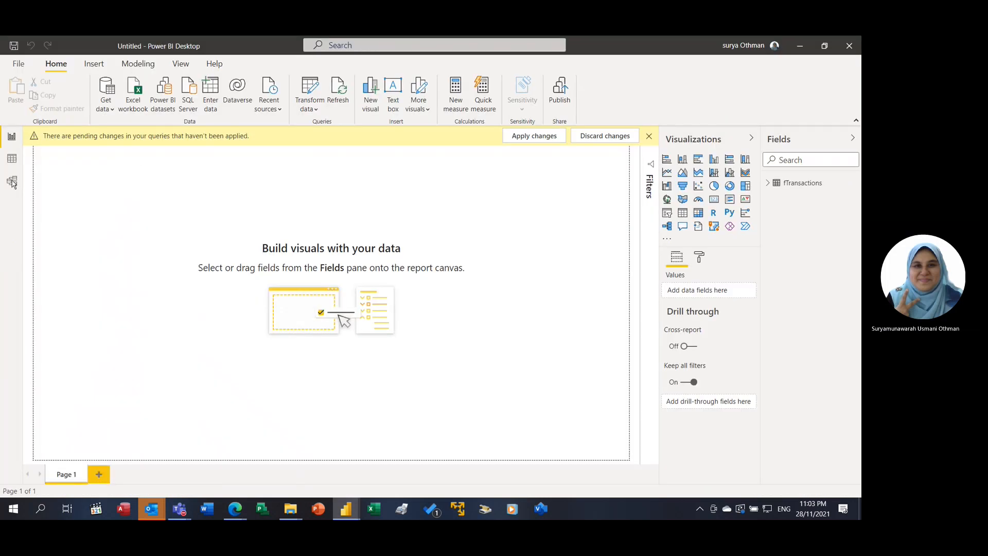
Step: Create a relationship in the data model between OrderDate in fTransactions and Date in dCalendar
{"action": "left_click", "coordinate": [12, 182]}
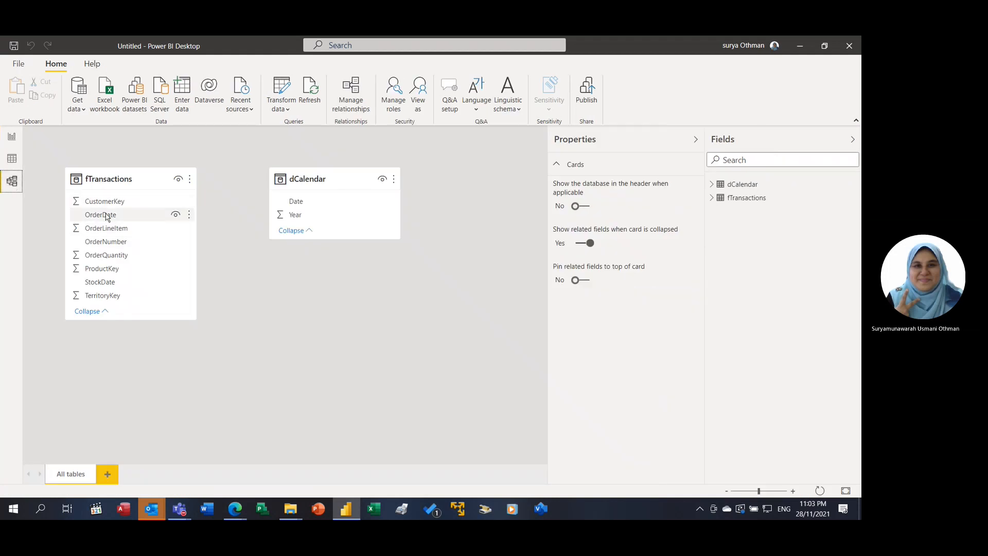
{"action": "left_click_drag", "start_coordinate": [106, 217], "coordinate": [297, 201]}
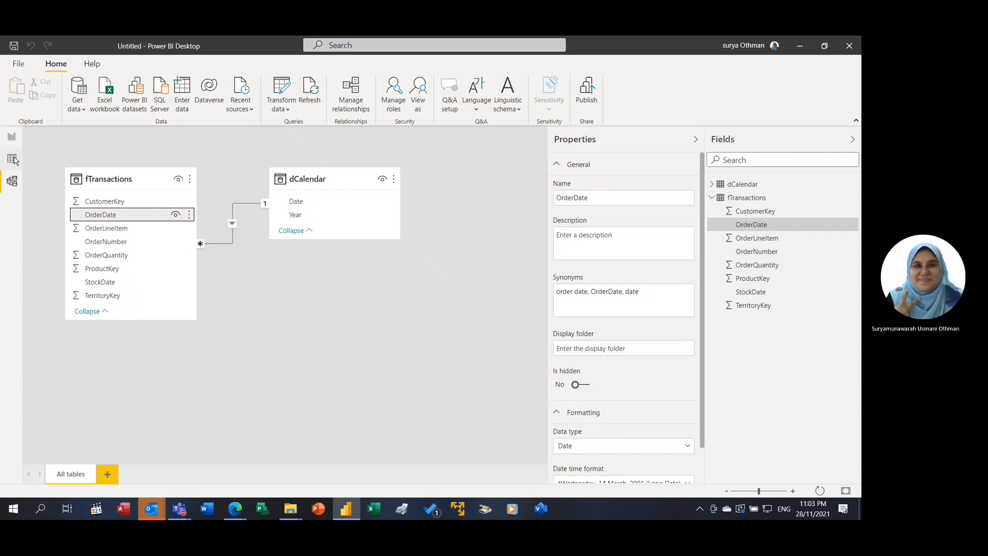
Step: Add a matrix visual to the report page with dCalendar Year as rows and fTransactions OrderQuantity as values
{"action": "left_click", "coordinate": [11, 136]}
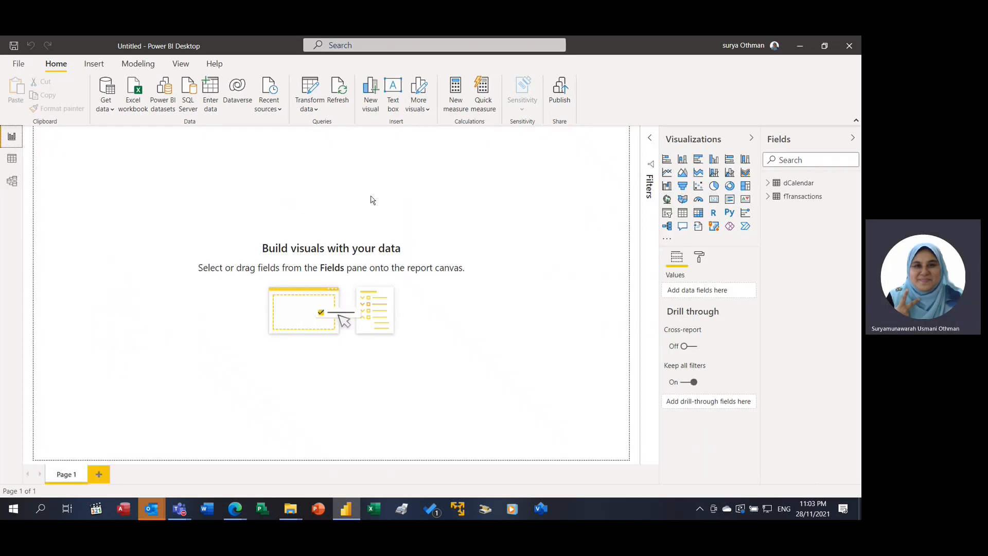
{"action": "left_click", "coordinate": [697, 214]}
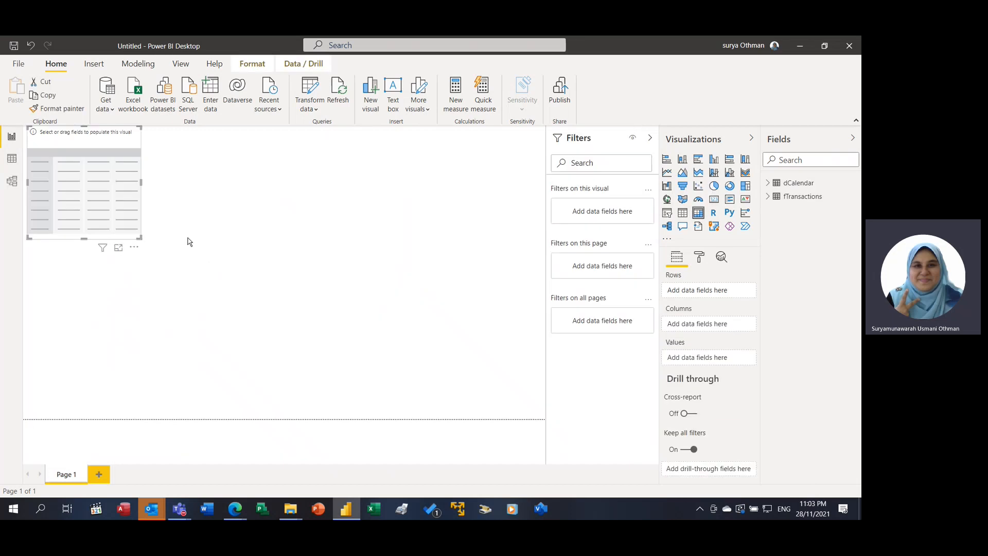
{"action": "left_click", "coordinate": [768, 183]}
{"action": "left_click_drag", "start_coordinate": [809, 210], "coordinate": [698, 290]}
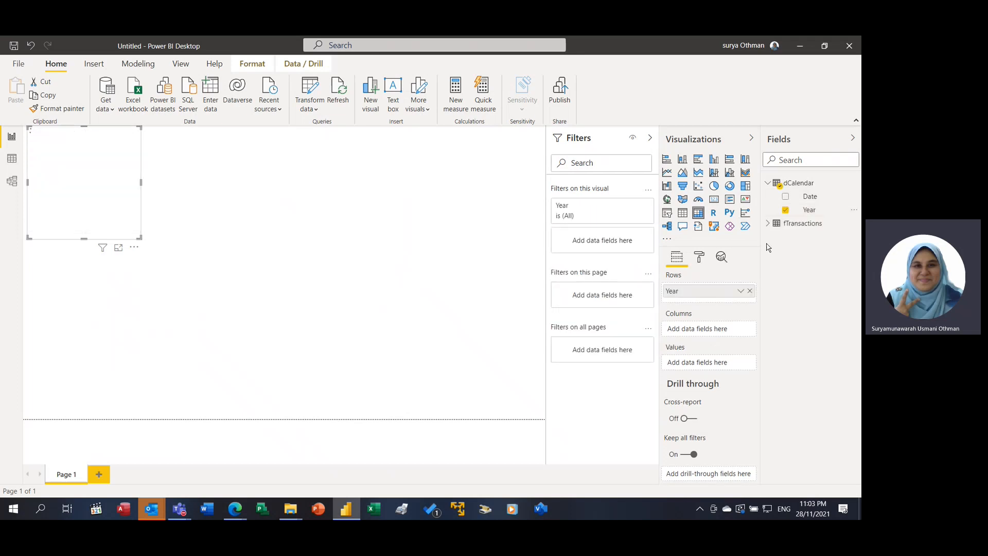
{"action": "left_click", "coordinate": [767, 224]}
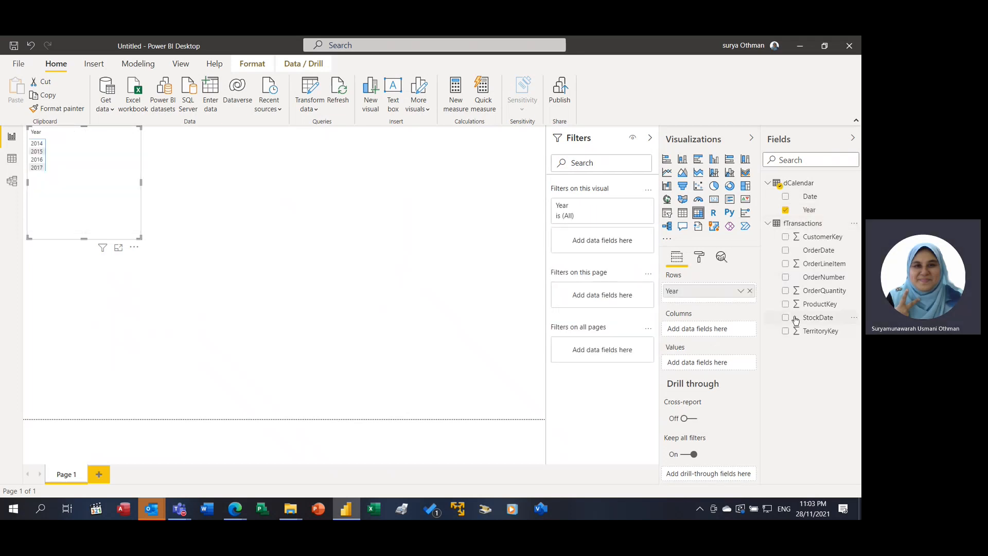
{"action": "left_click_drag", "start_coordinate": [821, 291], "coordinate": [713, 362]}
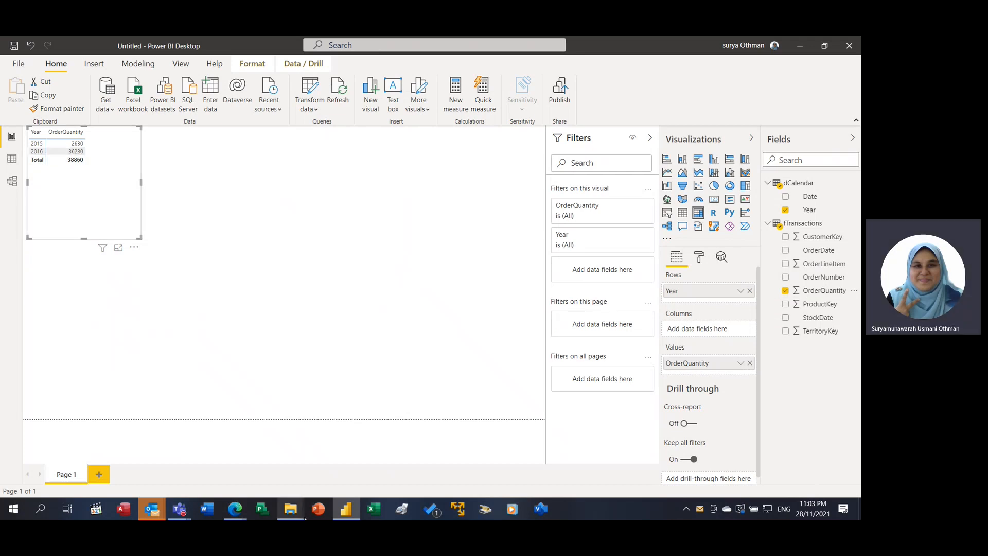
Step: Switch to File Explorer, move AdventureWorks_Sales_2017 from the AW folder into its Transactions subfolder, and open that subfolder
{"action": "mouse_move", "coordinate": [291, 513]}
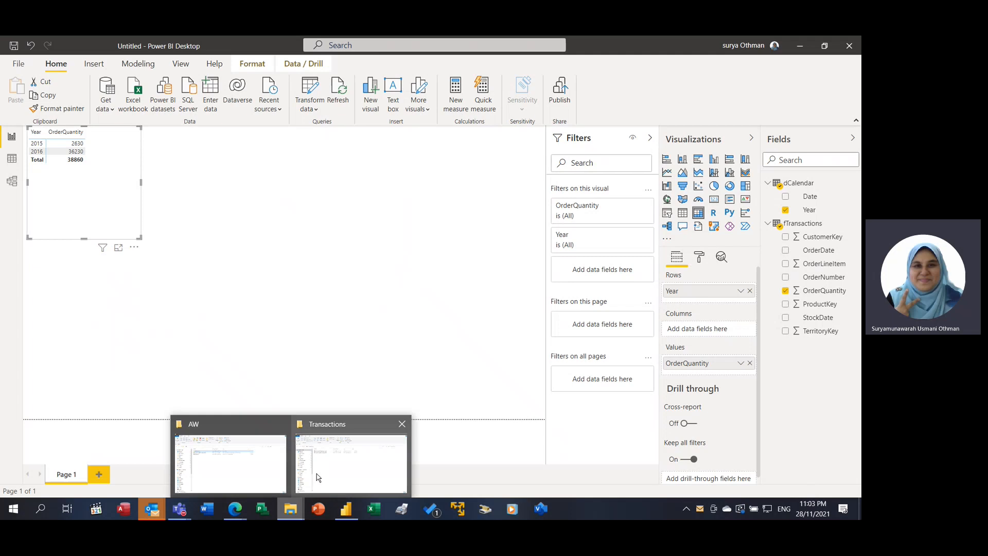
{"action": "mouse_move", "coordinate": [389, 439]}
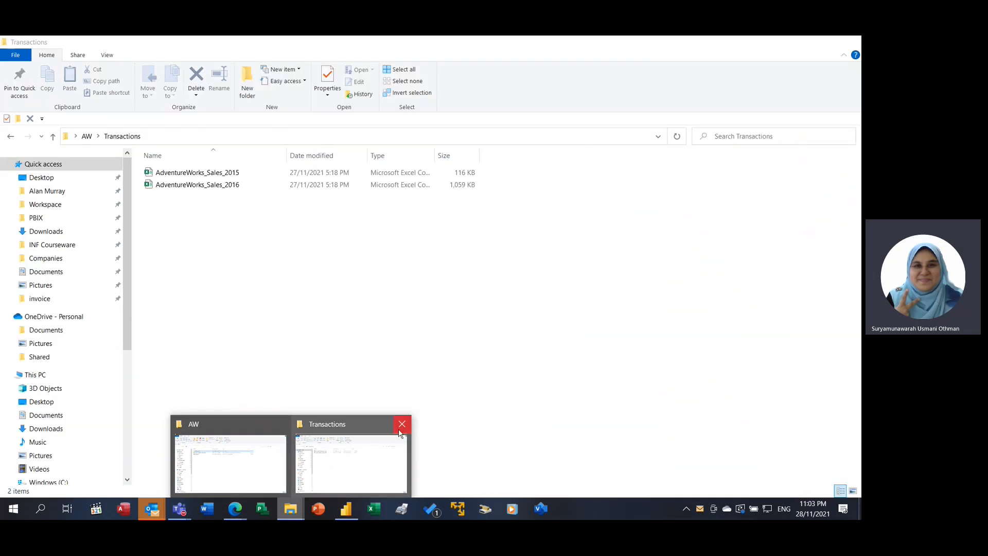
{"action": "left_click", "coordinate": [355, 453]}
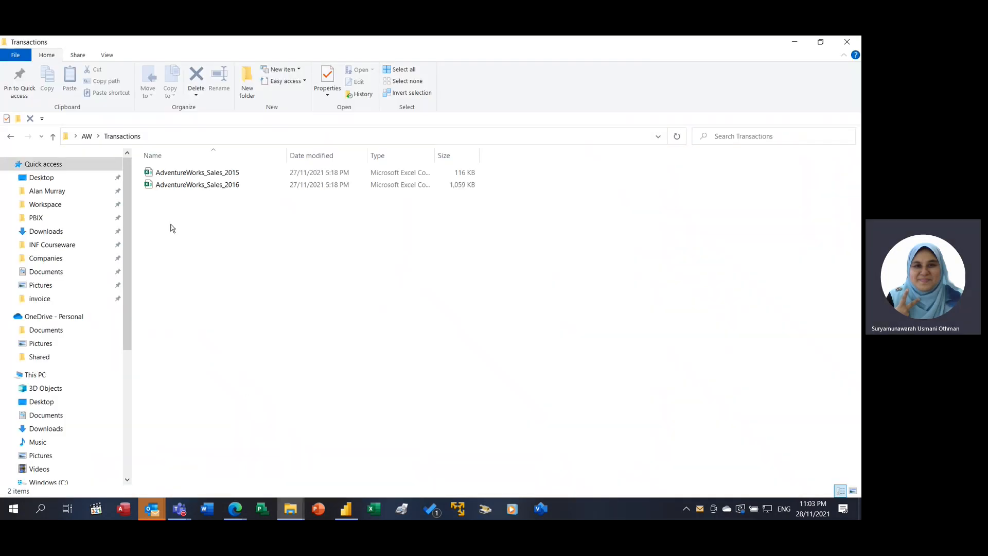
{"action": "left_click", "coordinate": [87, 136]}
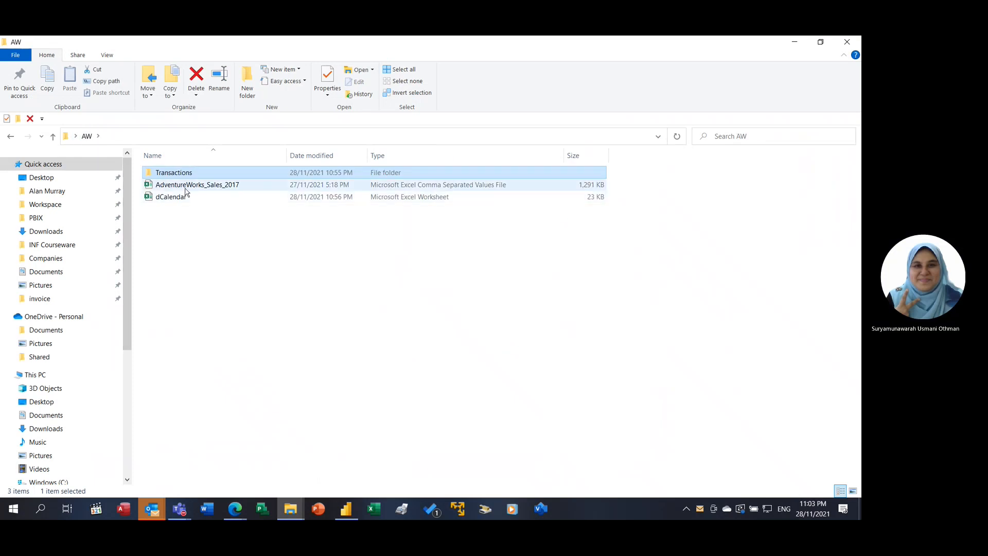
{"action": "left_click", "coordinate": [217, 187]}
{"action": "left_click_drag", "start_coordinate": [220, 189], "coordinate": [221, 177]}
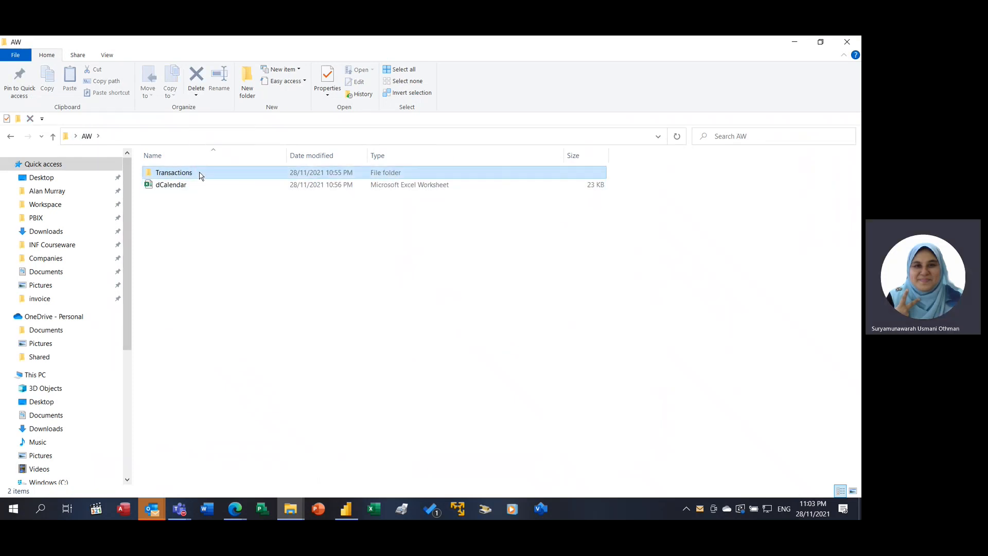
{"action": "double_click", "coordinate": [200, 175]}
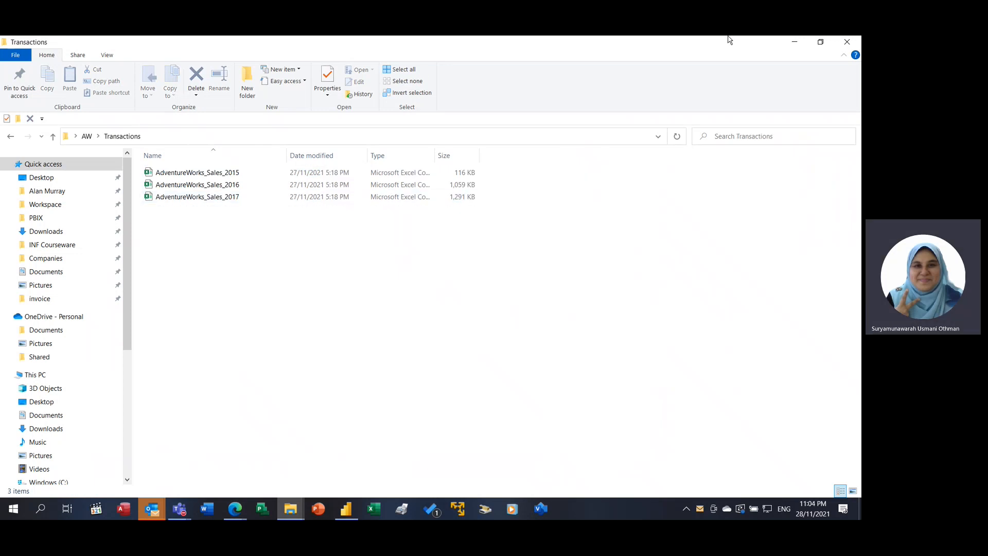
Step: Return to the Power BI Desktop report and refresh the data from its sources
{"action": "left_click", "coordinate": [795, 41]}
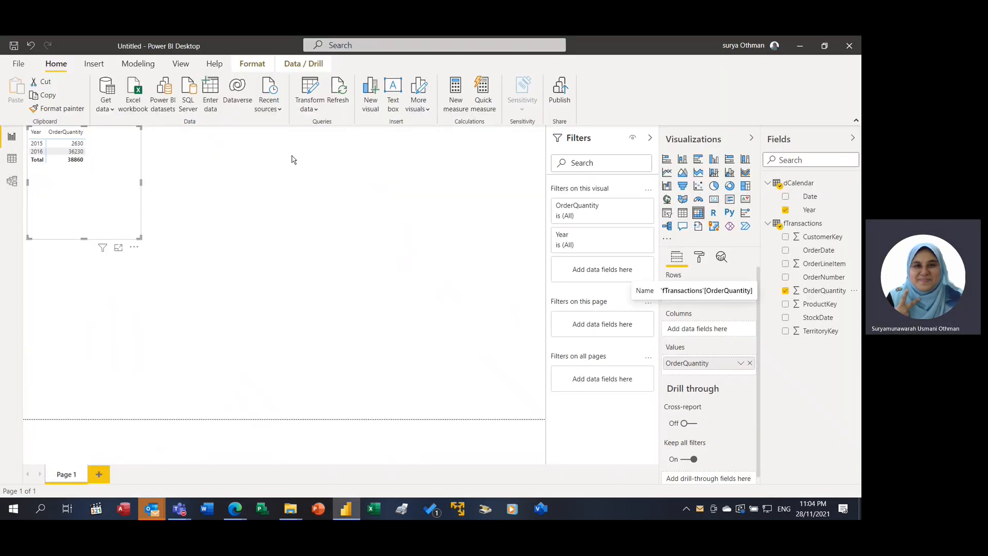
{"action": "left_click", "coordinate": [339, 91]}
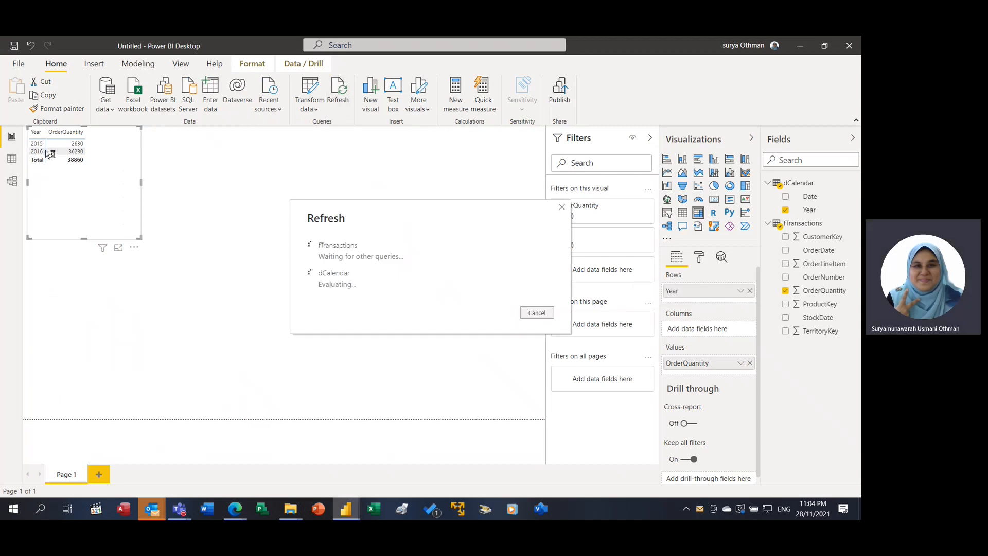